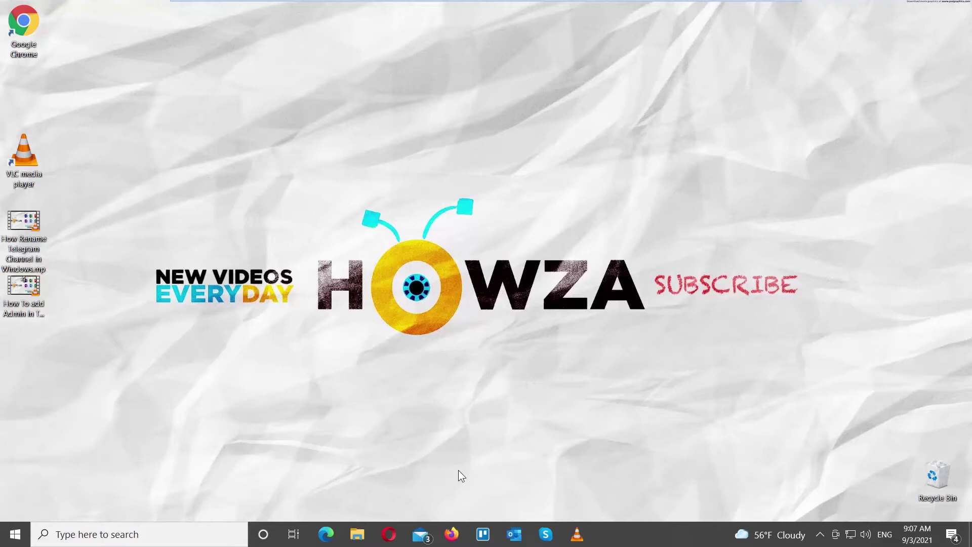
Play the Telegram admin tutorial video and open VLC's Simple Preferences from the Tools menu
double_click(36, 301)
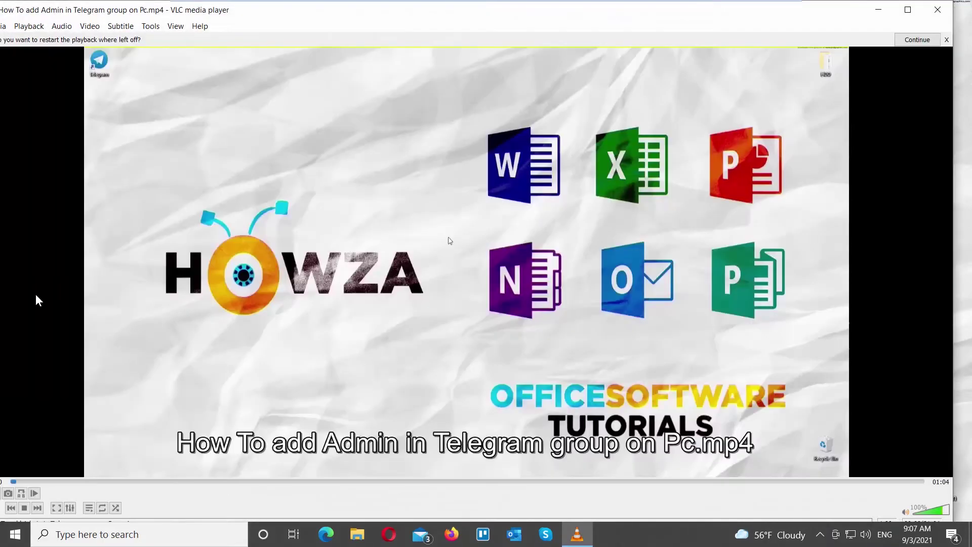
left_click(153, 31)
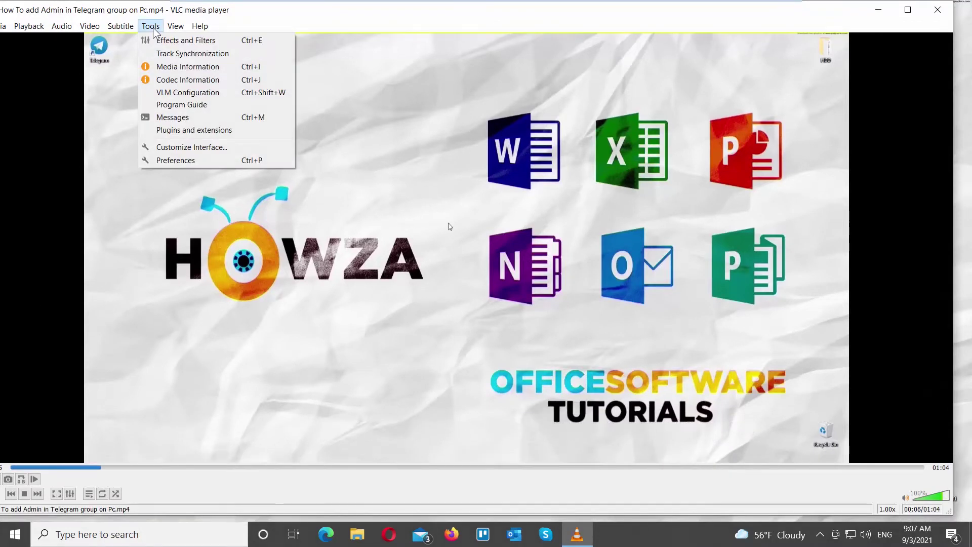
left_click(170, 163)
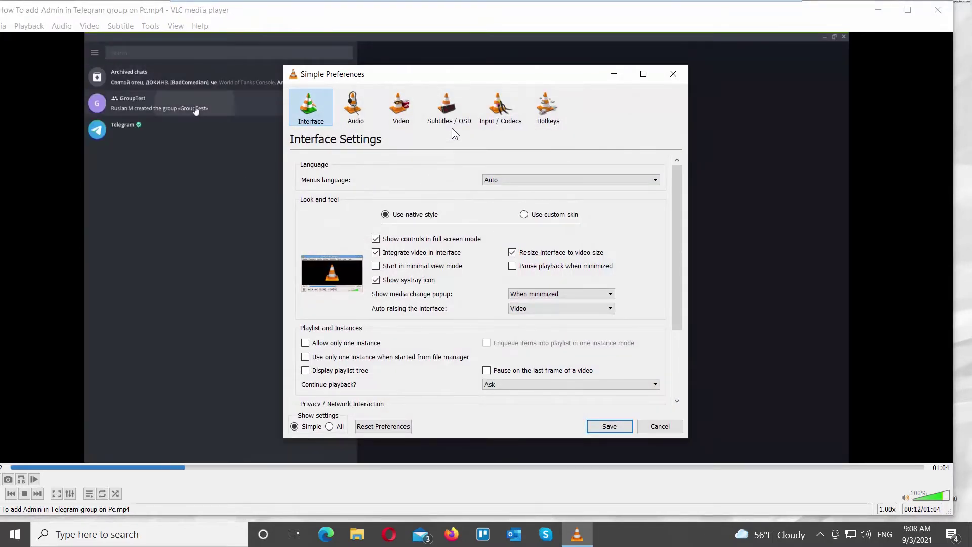
Save the Subtitles / OSD font size as Larger, then reopen Tools > Preferences
left_click(451, 114)
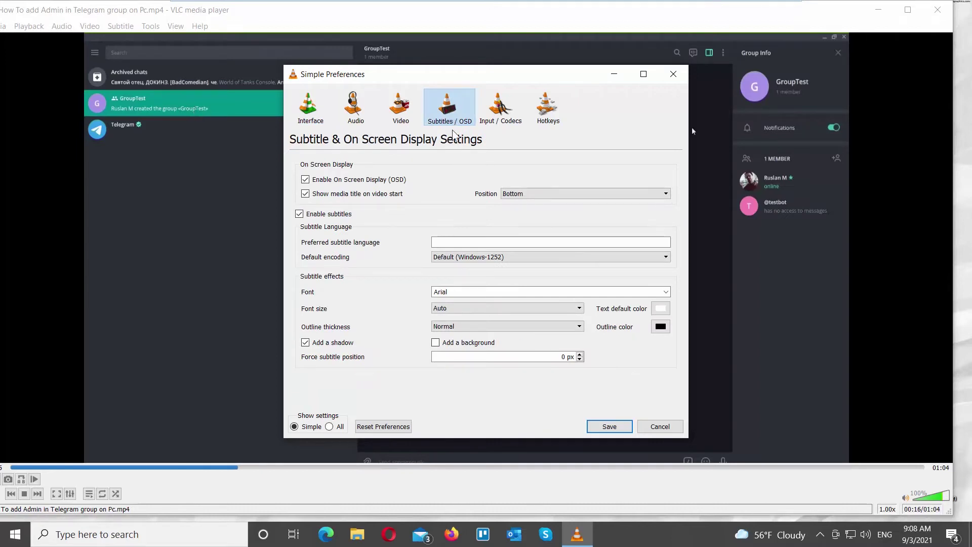
left_click(465, 309)
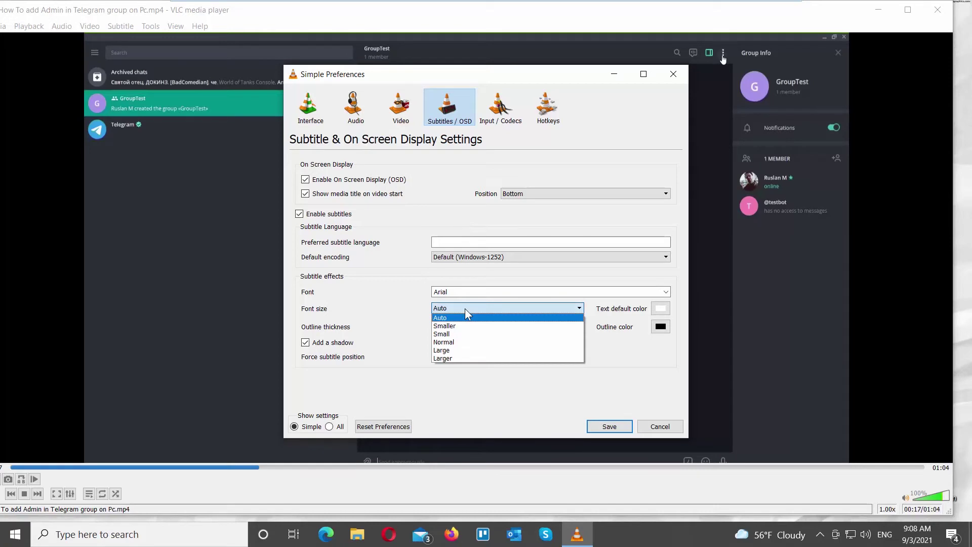
left_click(457, 357)
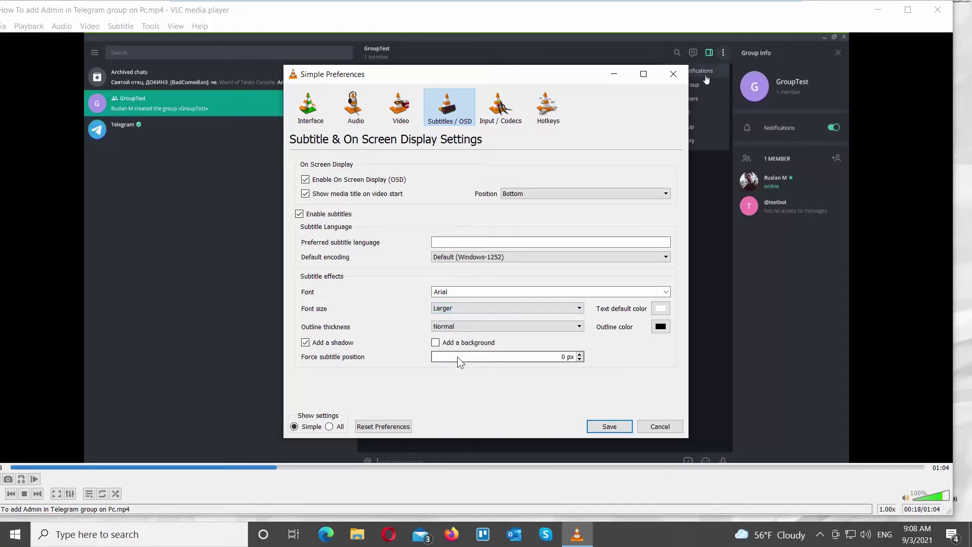
left_click(609, 429)
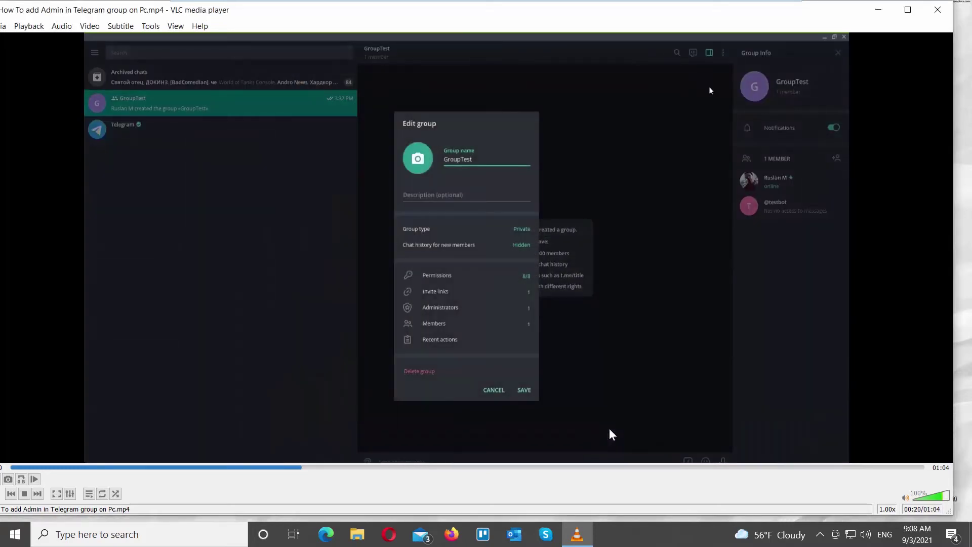
left_click(150, 27)
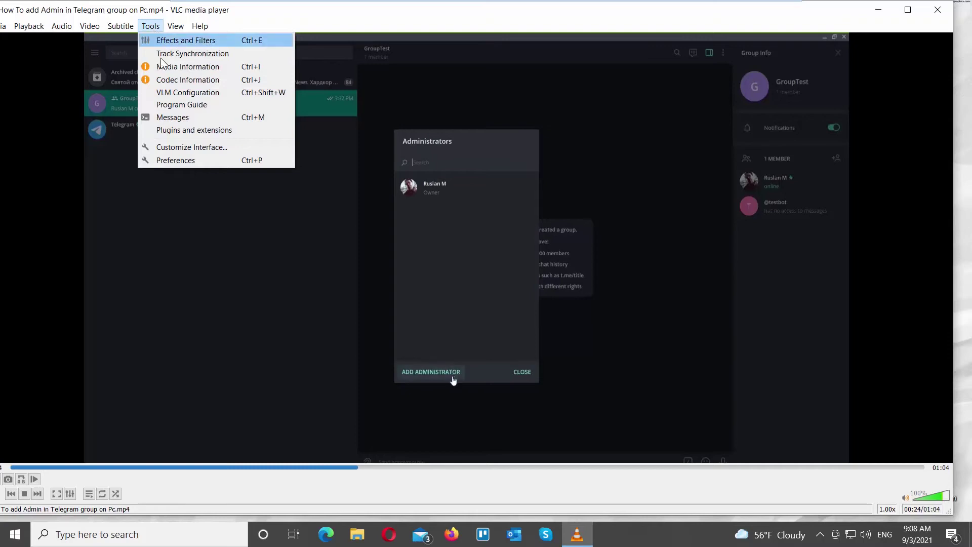
left_click(168, 161)
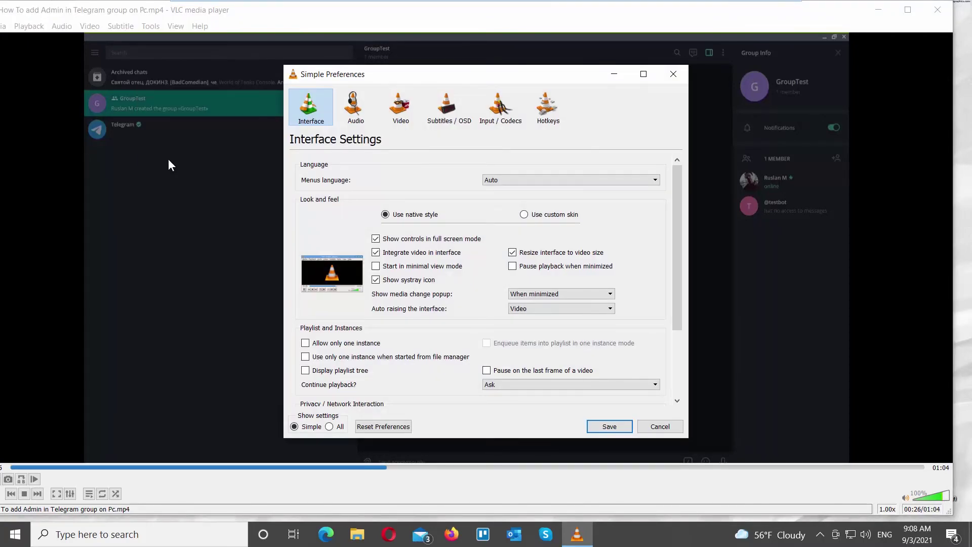
Change the Subtitles / OSD font size from Larger to Auto and save
left_click(438, 122)
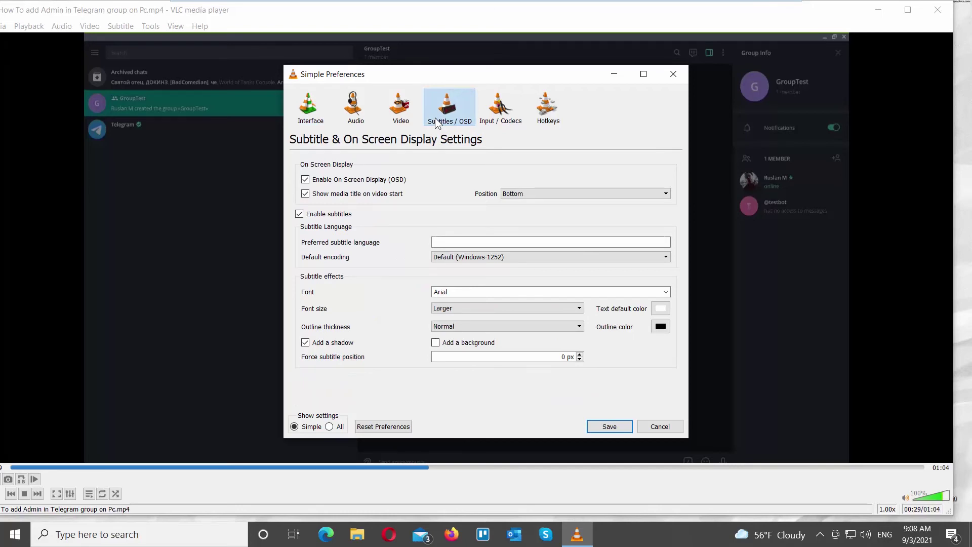
left_click(467, 309)
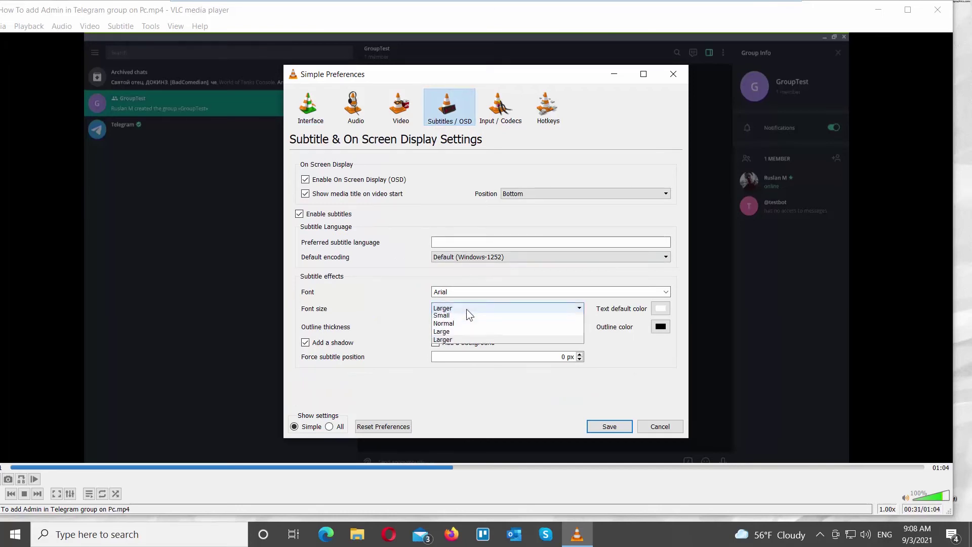
left_click(468, 317)
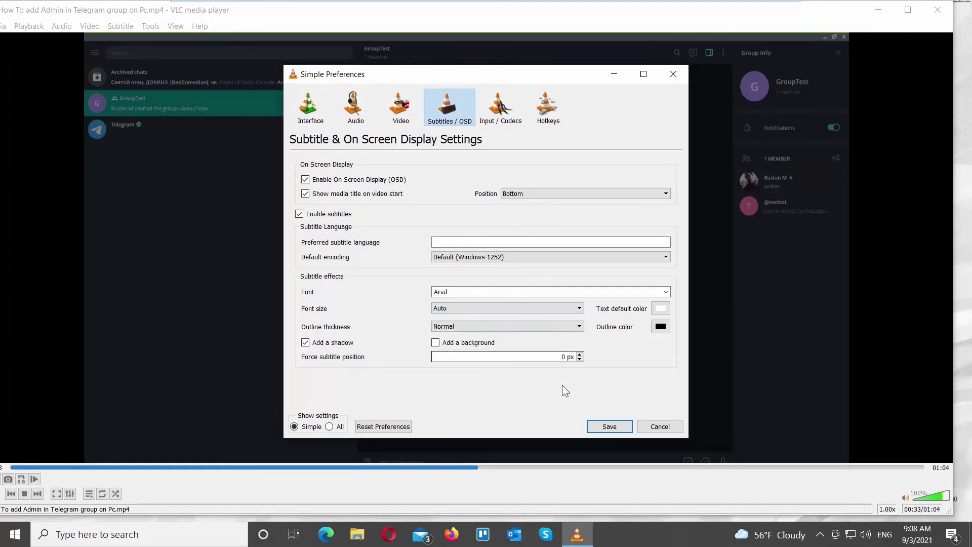
left_click(610, 427)
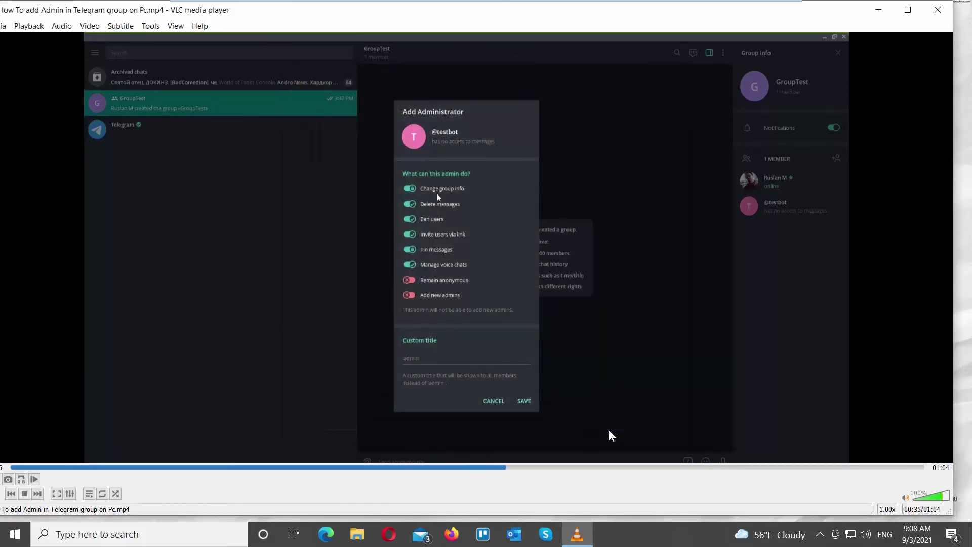